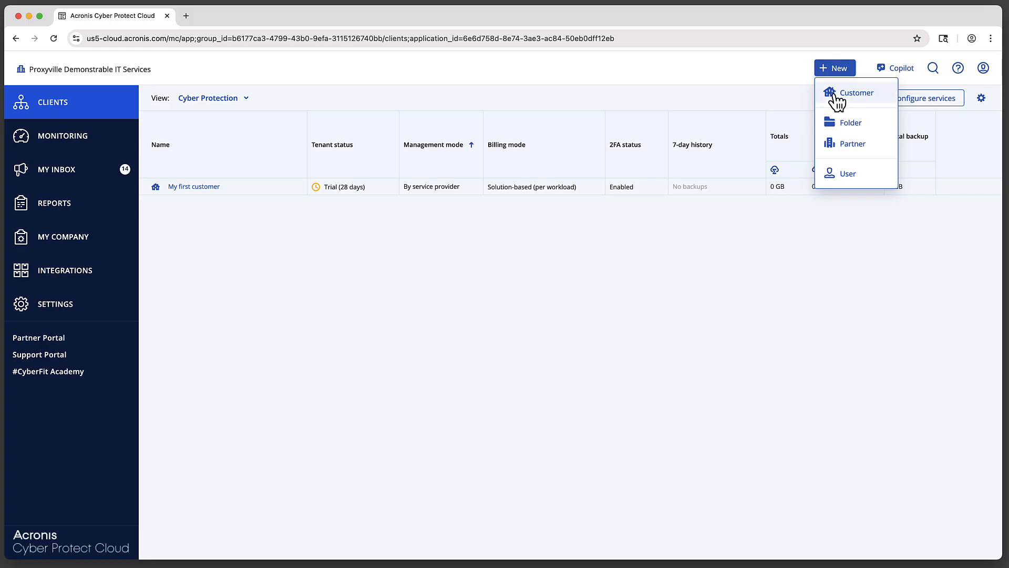
Name the new trial customer 'Proxville Landscaping' and continue to the administrator step.
type("Proxville Landscaping")
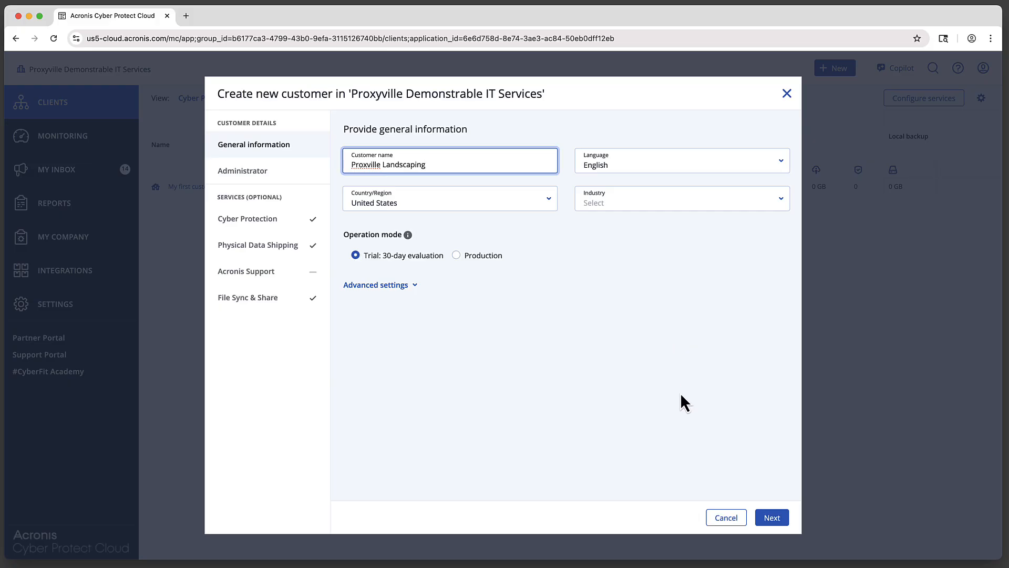
left_click(770, 522)
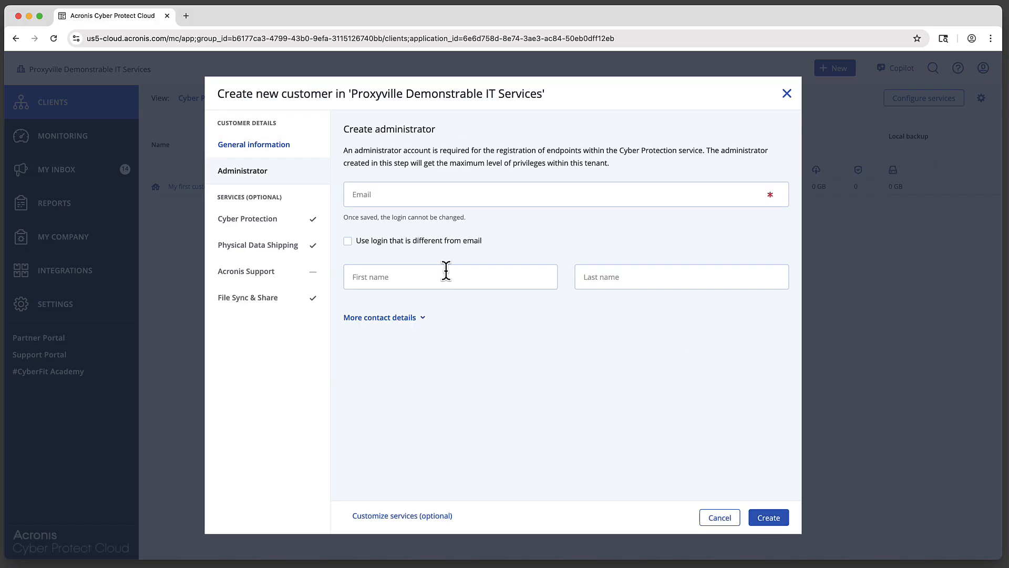
Create the customer with a separate admin login, contact e-mail, and name 'Proxyville Landscaping Admin'.
left_click(392, 240)
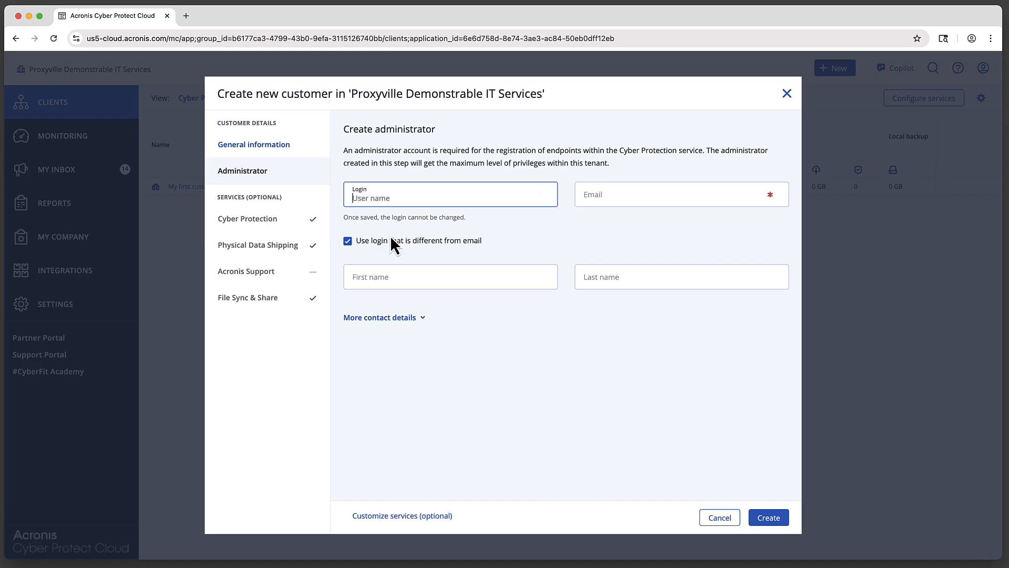
left_click(390, 195)
type("proxy-landsc")
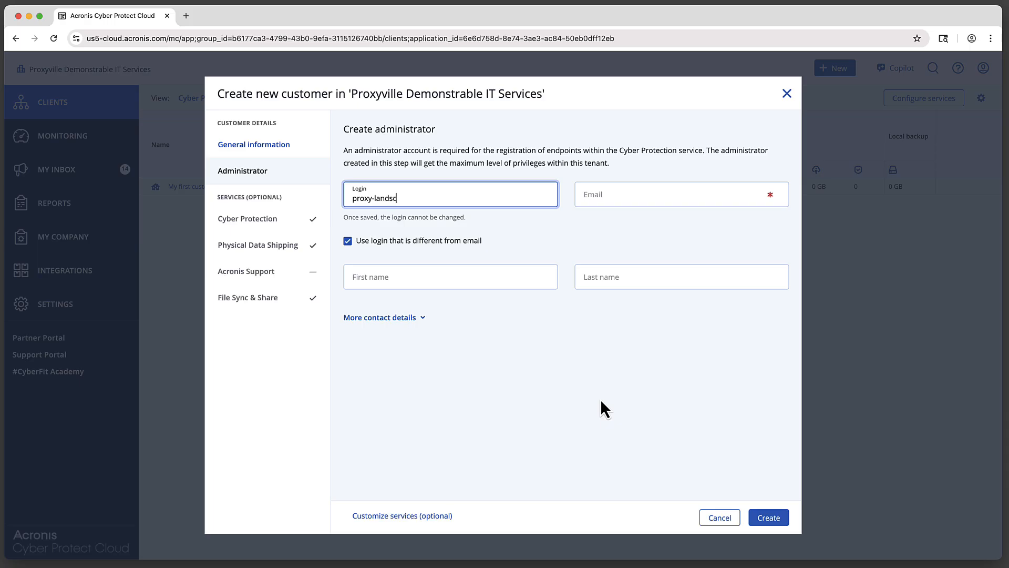
type("aping-admin")
key("Tab")
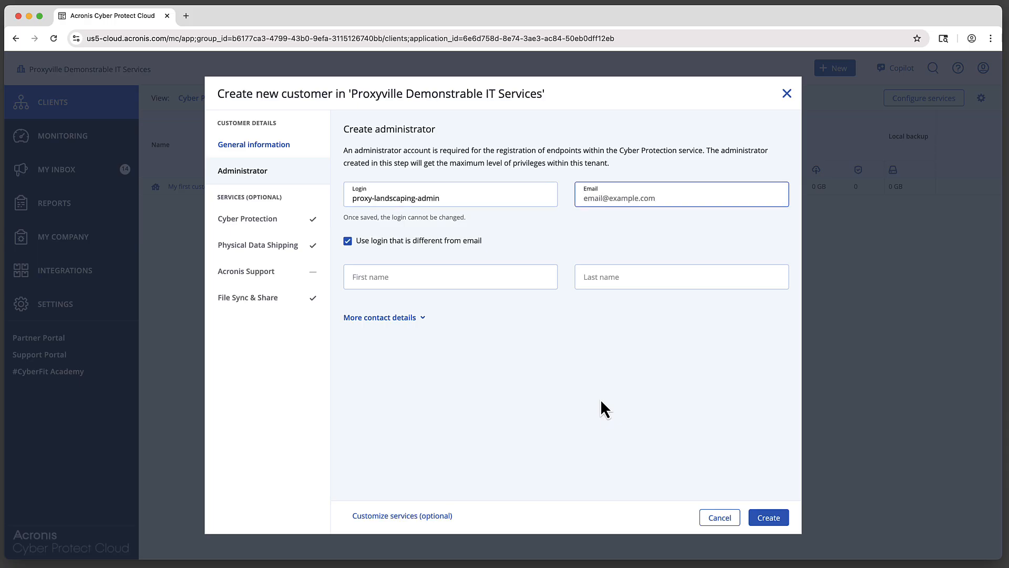
key("Tab")
type("Proxyvi")
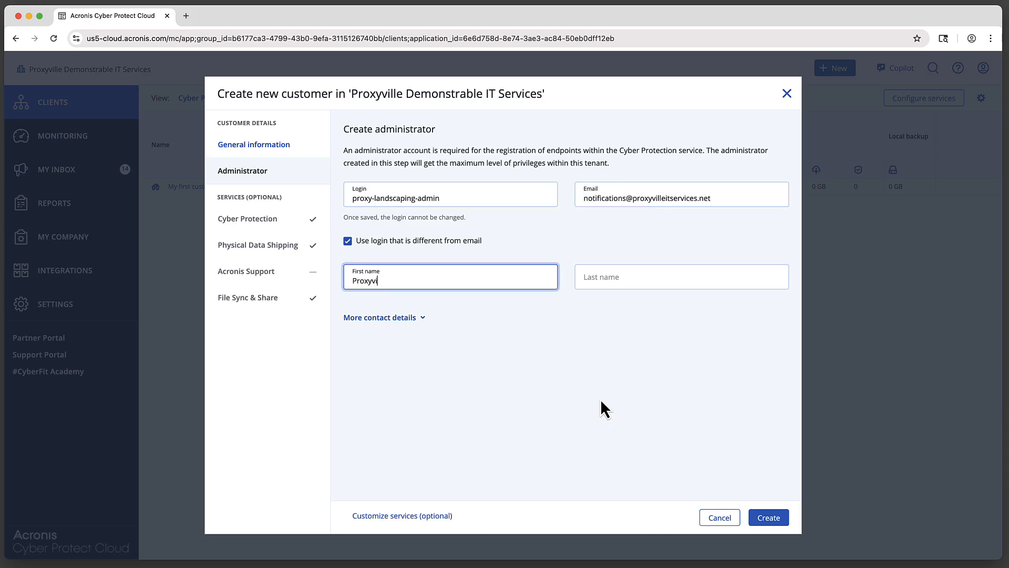
type("lle Landscaping")
key("Tab")
type("Admin")
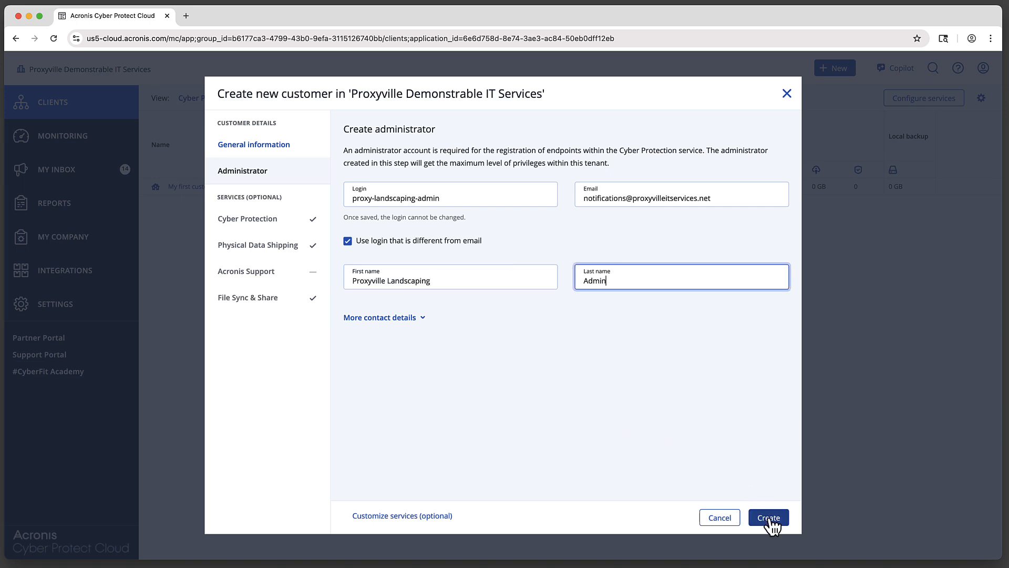
left_click(768, 518)
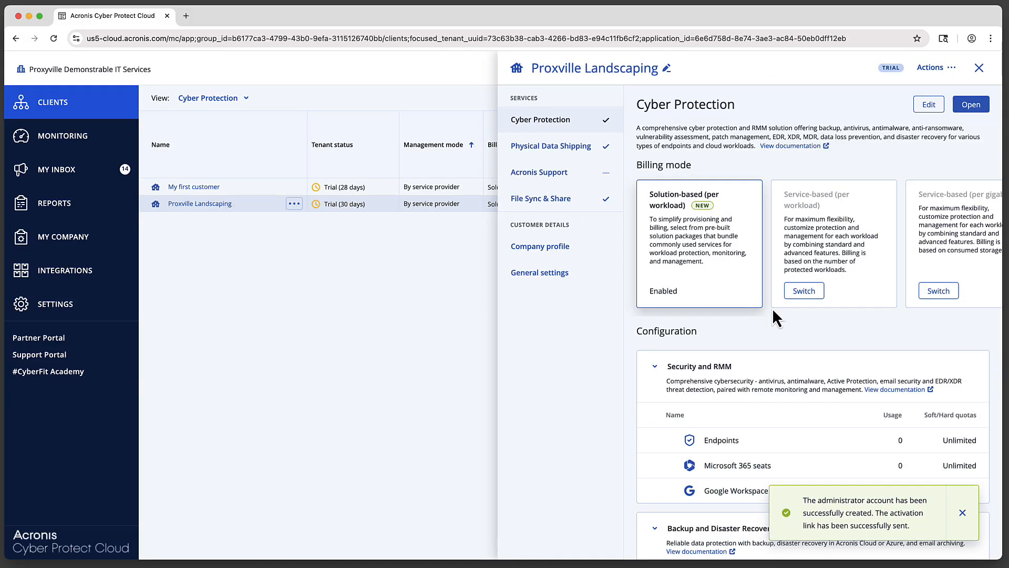
Close the Proxville Landscaping details panel and bring up the New menu.
left_click(978, 69)
left_click(832, 69)
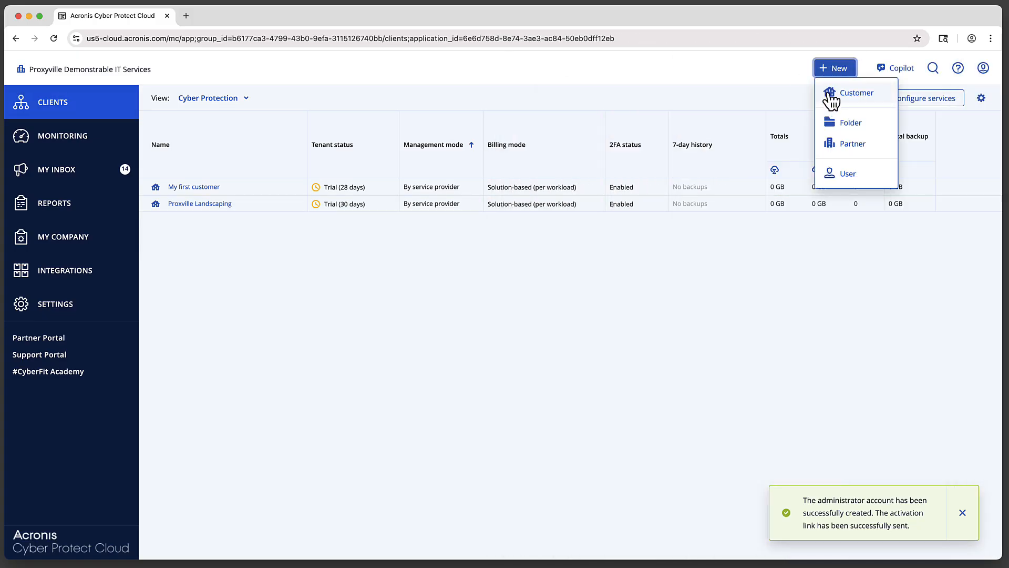
Start another customer and paste 'Proxyville Dental' as its name.
left_click(823, 100)
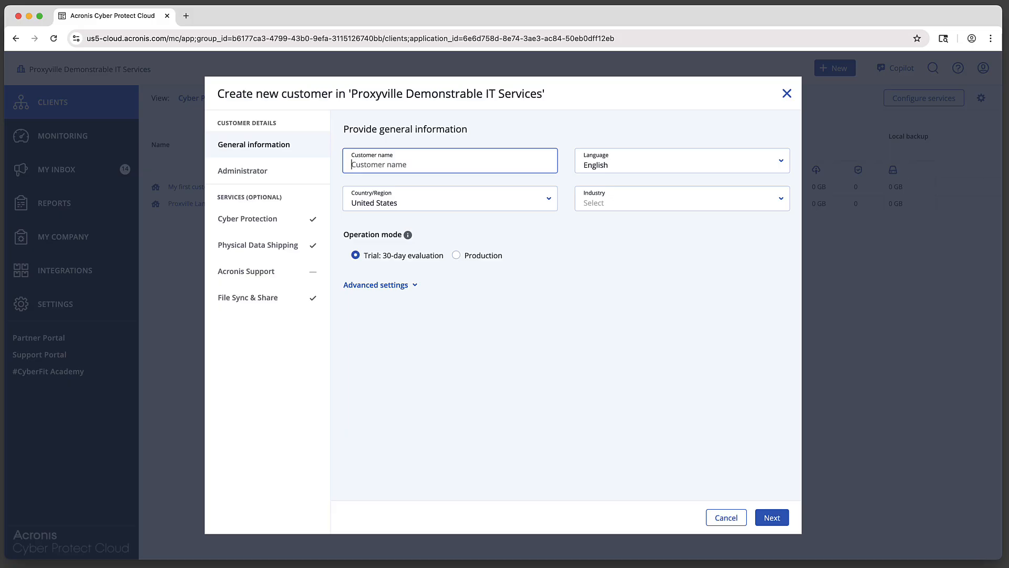
type("Proxyville Dental")
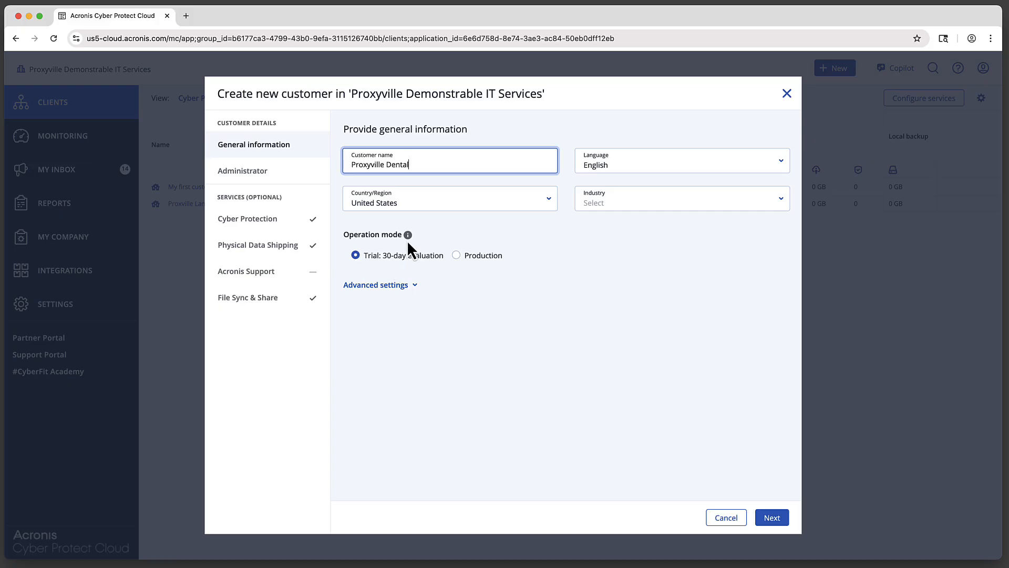
mouse_move(408, 236)
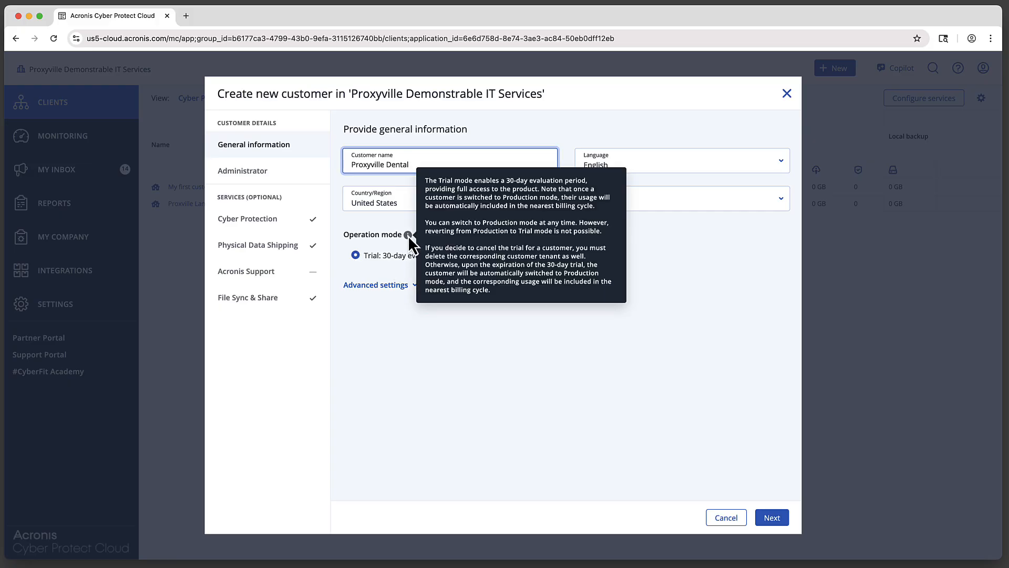
Expand advanced settings and cancel the switch to Managed by customer, keeping service-provider management.
left_click(402, 288)
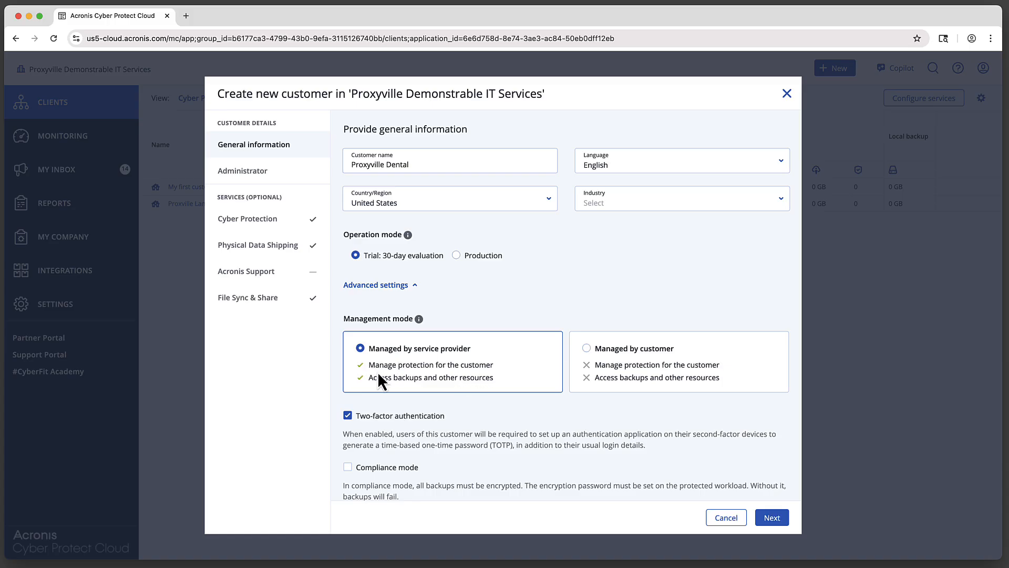
left_click(587, 348)
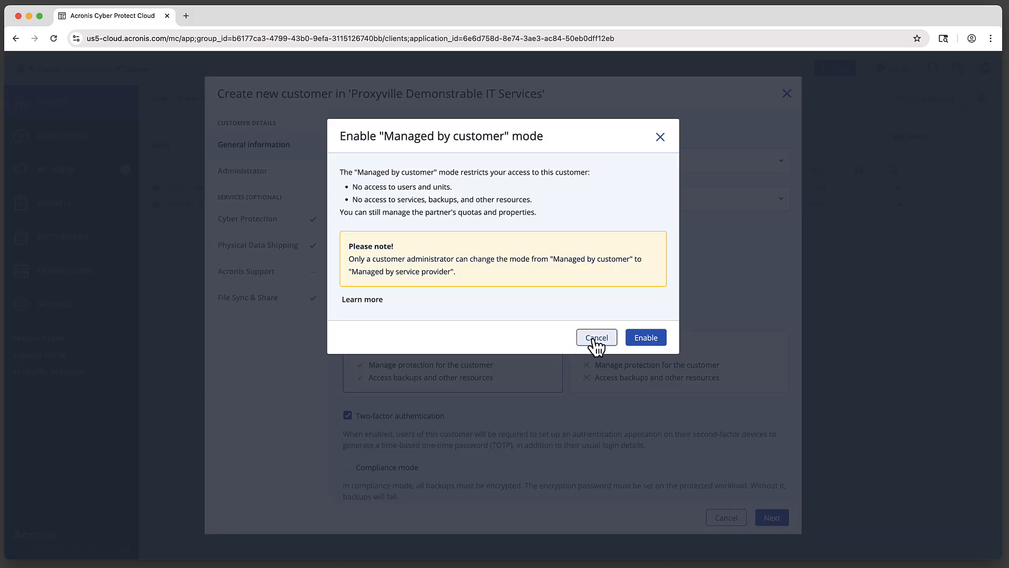
left_click(597, 346)
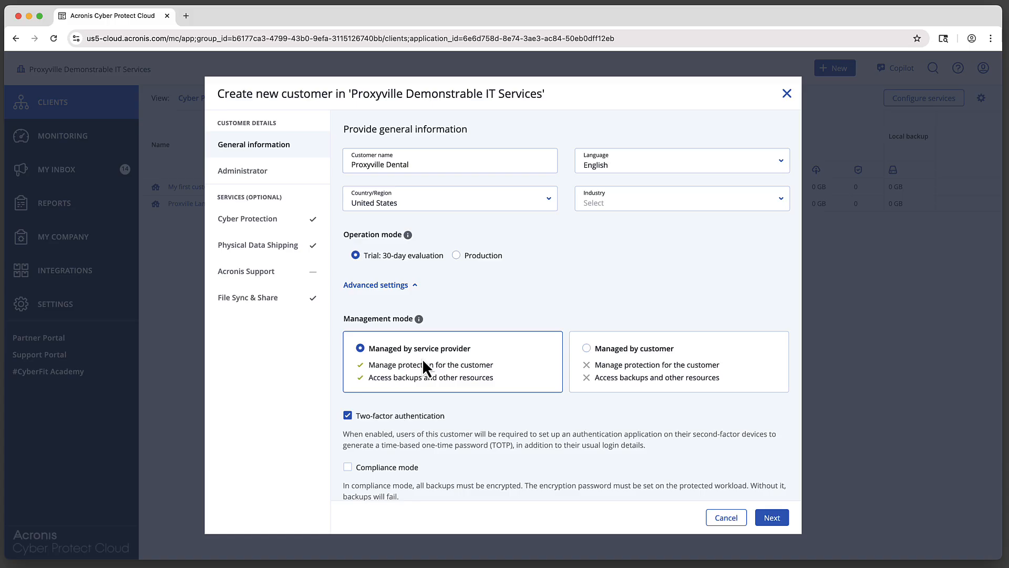
scroll(482, 390, "down", 2)
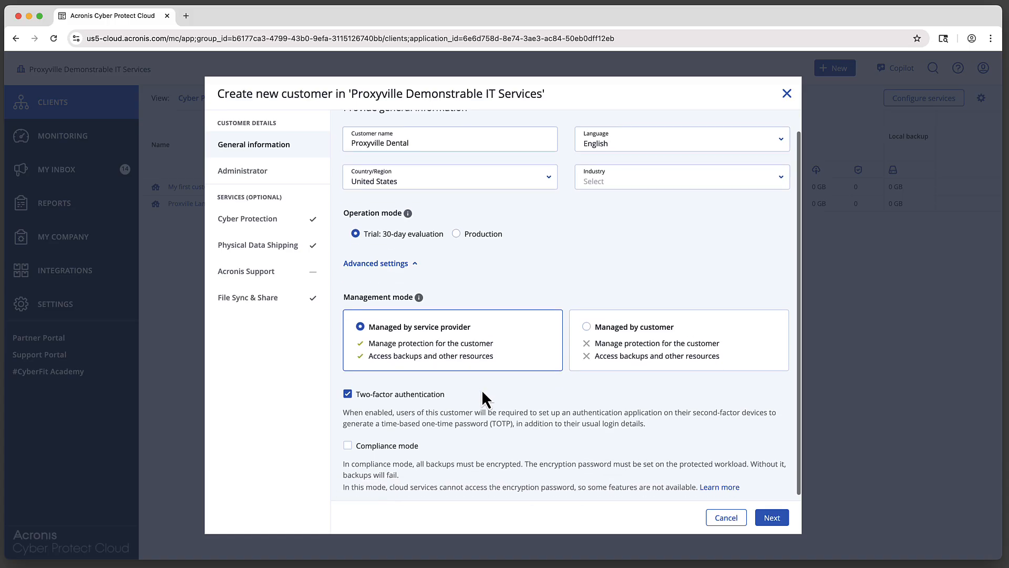
Dismiss the Enable compliance mode dialog without enabling it, then collapse advanced settings.
left_click(348, 442)
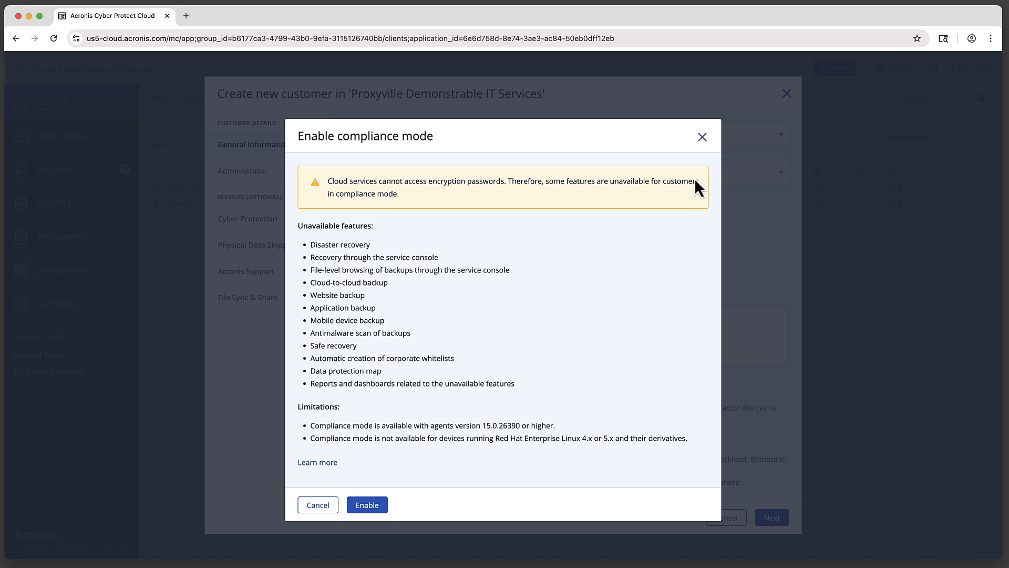
left_click(702, 138)
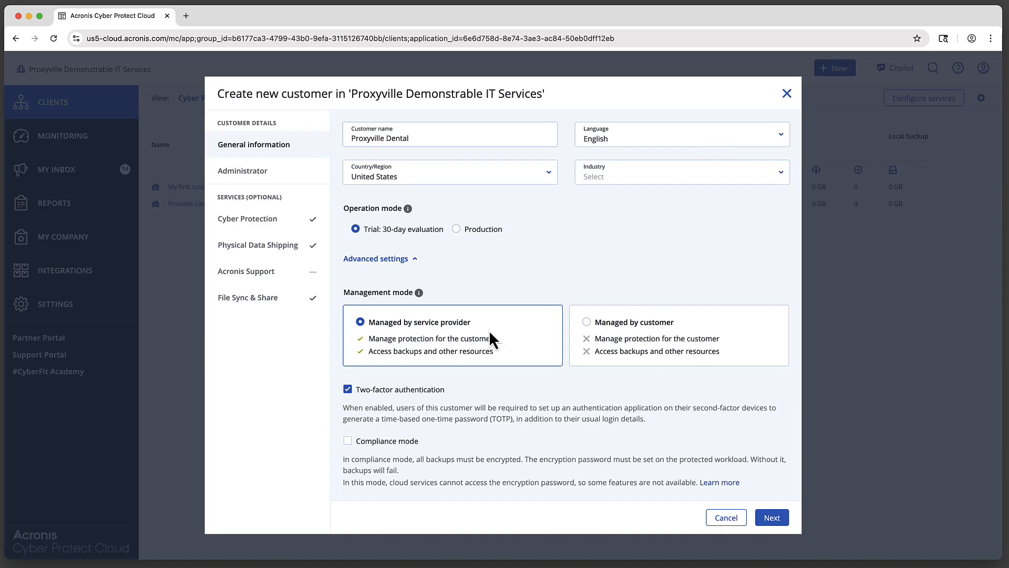
left_click(375, 258)
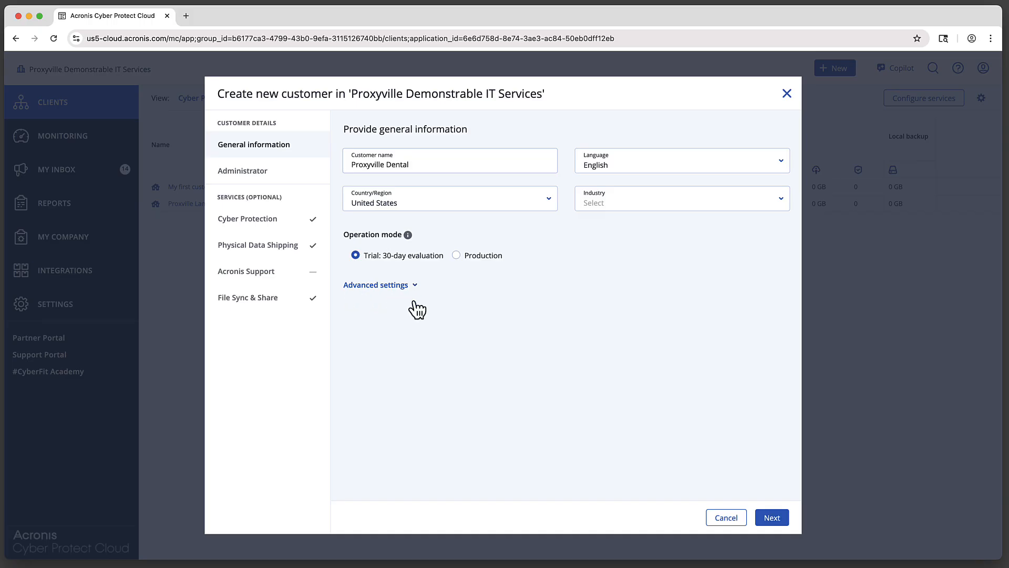
Continue to Create administrator and tick 'Use login that is different from email'.
left_click(772, 519)
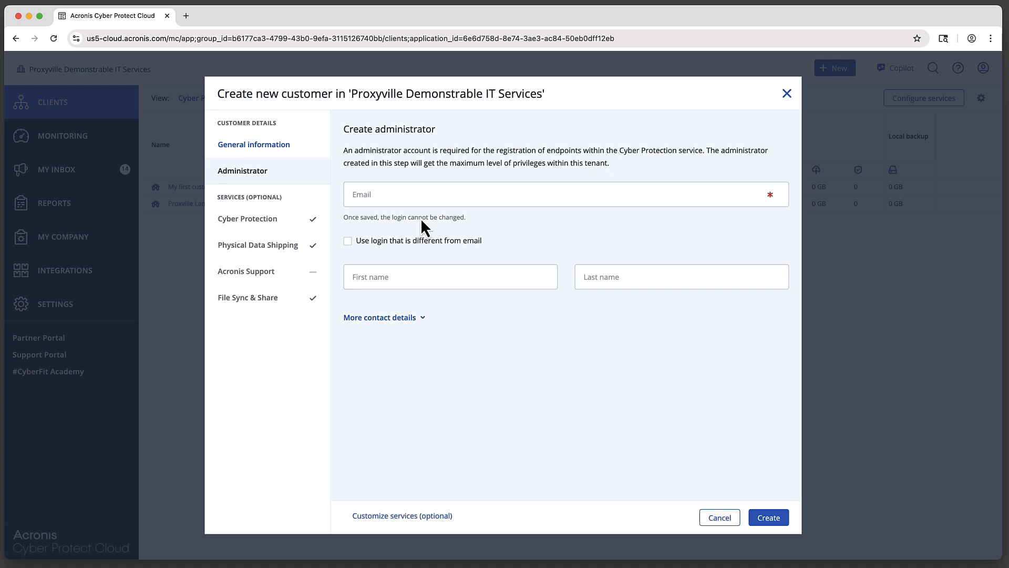
left_click(421, 239)
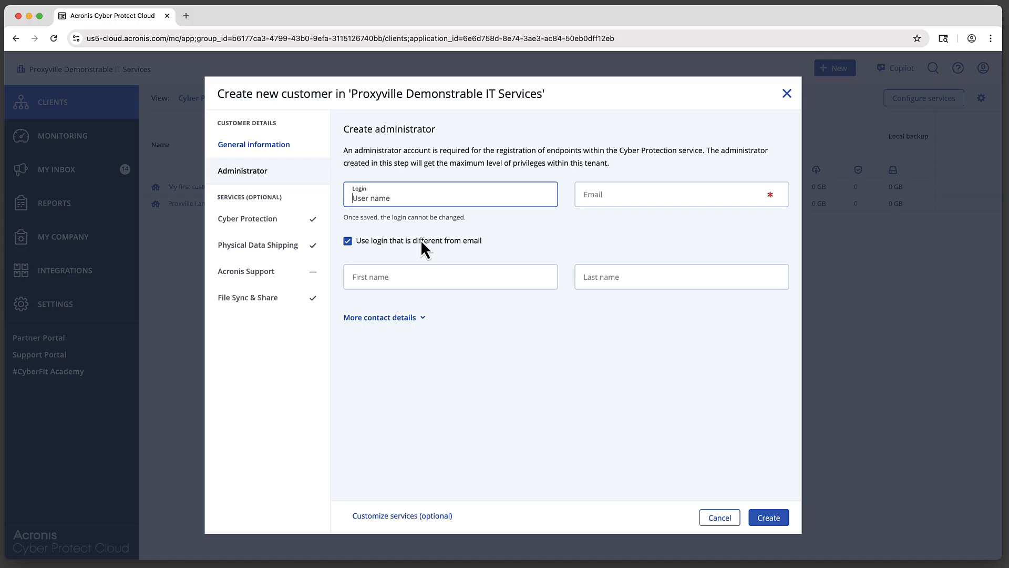
Enter the admin login and contact e-mail, first name 'Proxyville Dental', last name 'Admin'.
type("proxy-de")
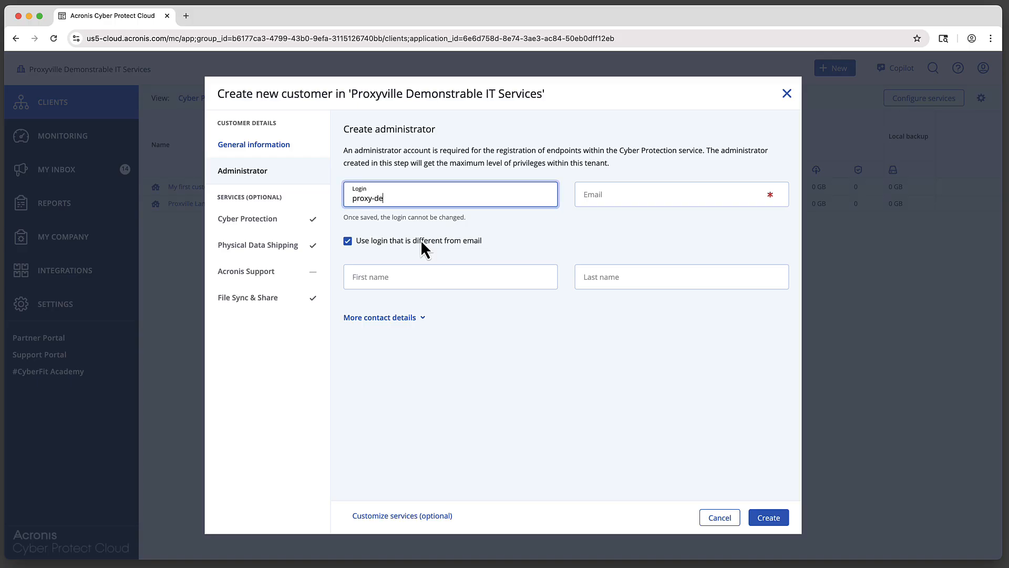
type("ntal-admin")
key("Tab")
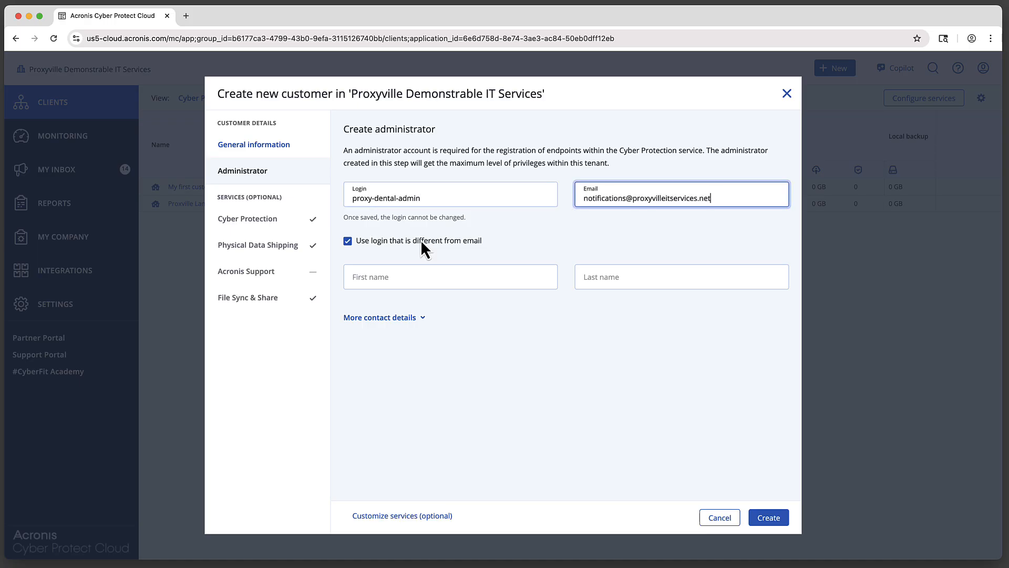
key("Tab")
type("Proxyvil")
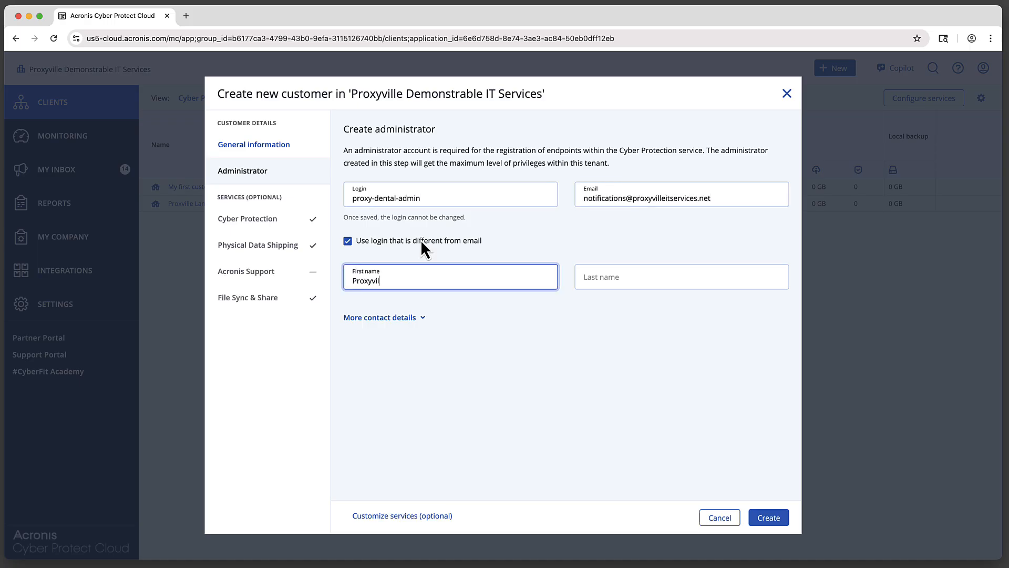
type("le Dental")
key("Tab")
type("Admin")
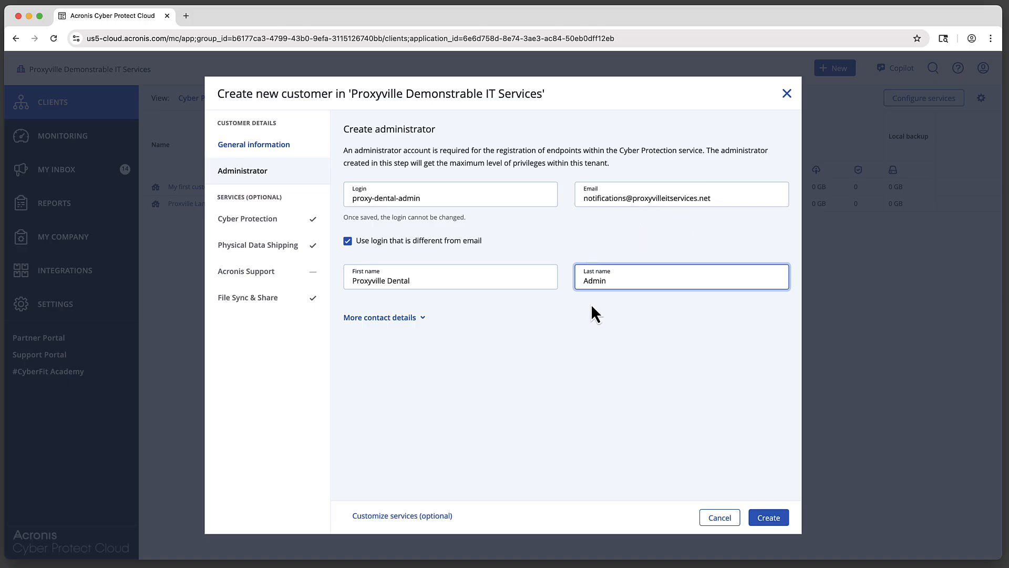
Toggle More contact details open and closed, then proceed to Customize services.
left_click(398, 319)
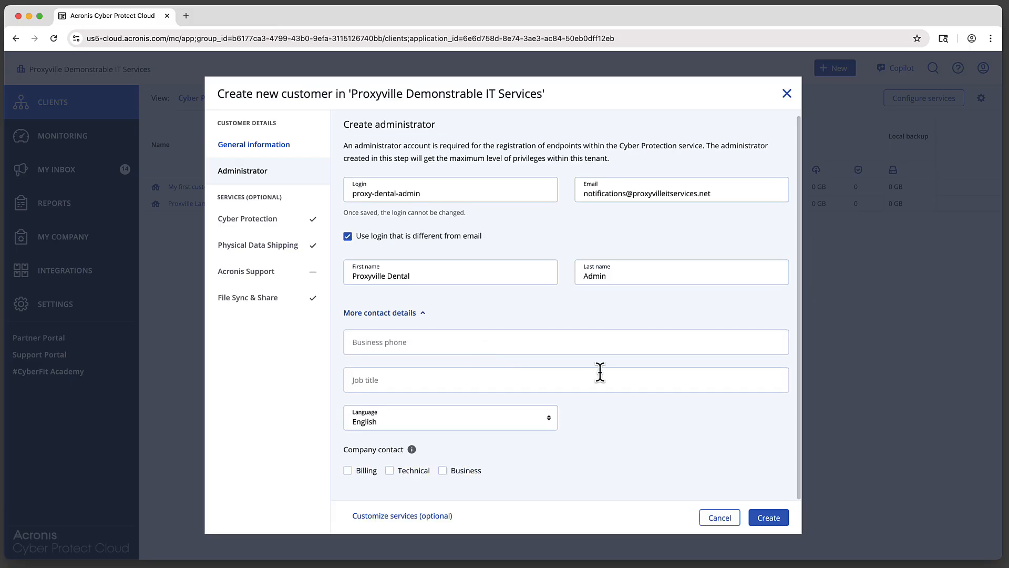
left_click(419, 315)
left_click(768, 519)
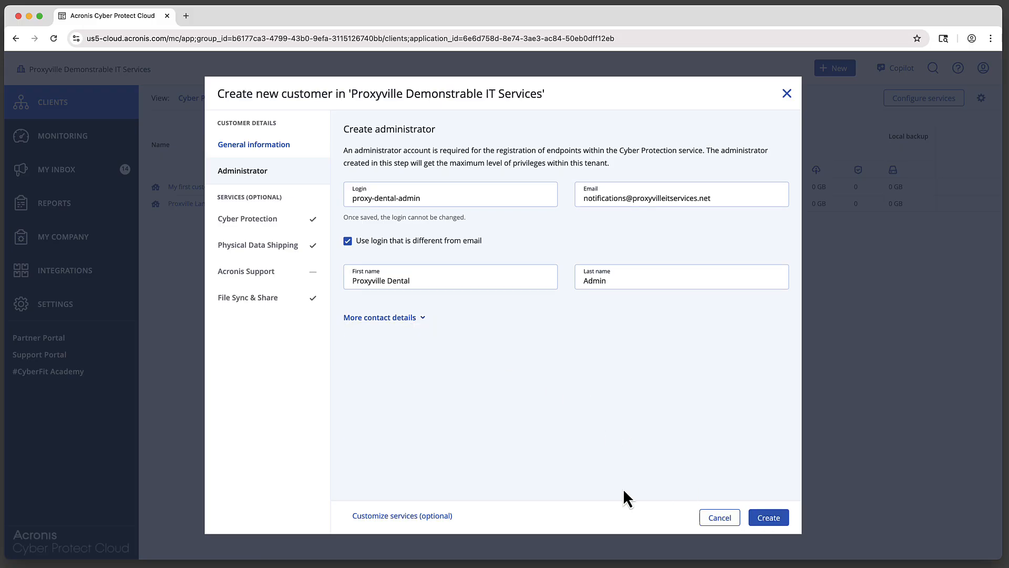
left_click(378, 517)
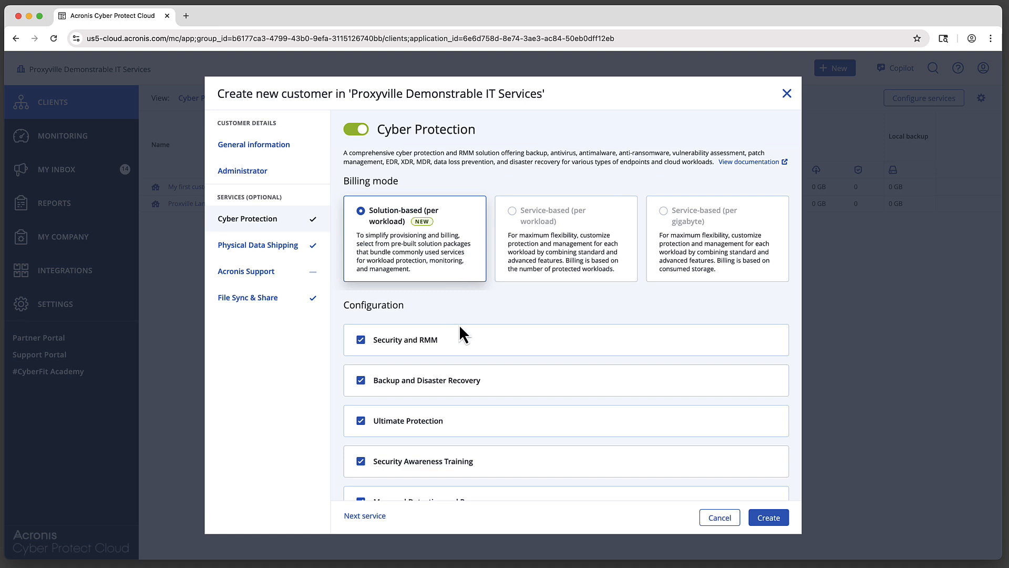
left_click(476, 340)
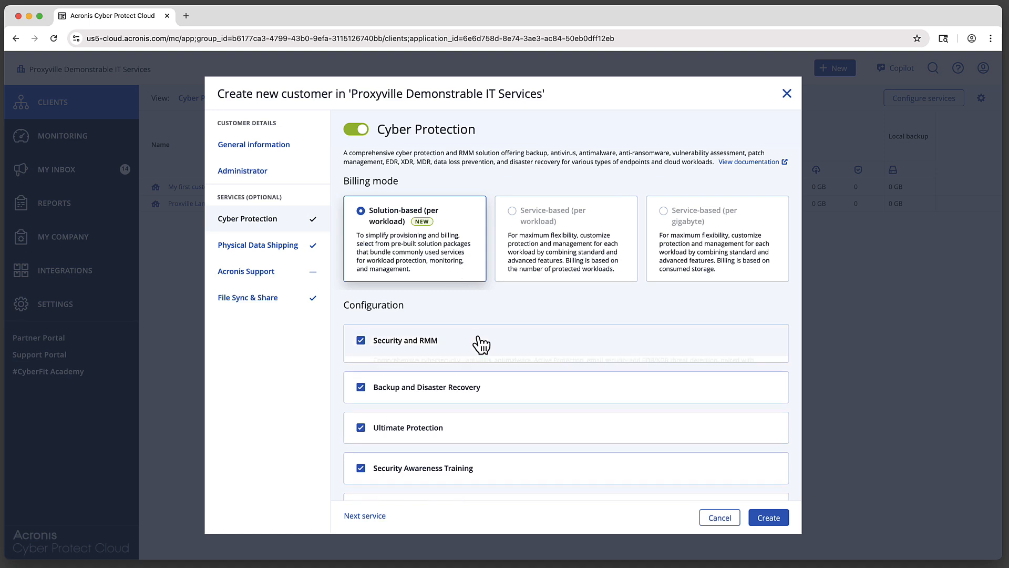
left_click(517, 342)
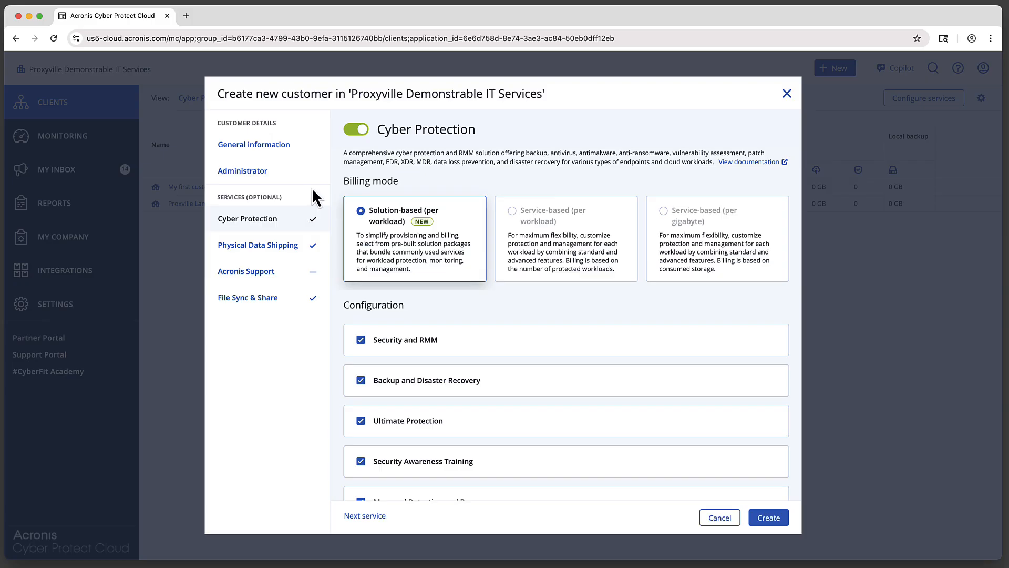
Switch off File Sync & Share for Proxyville Dental and create the customer.
left_click(262, 310)
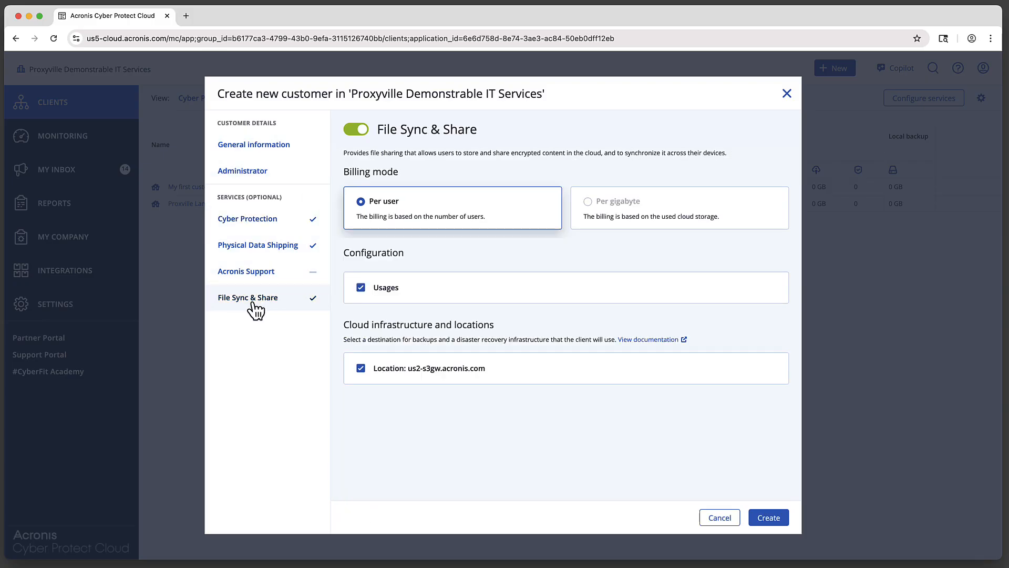
left_click(356, 135)
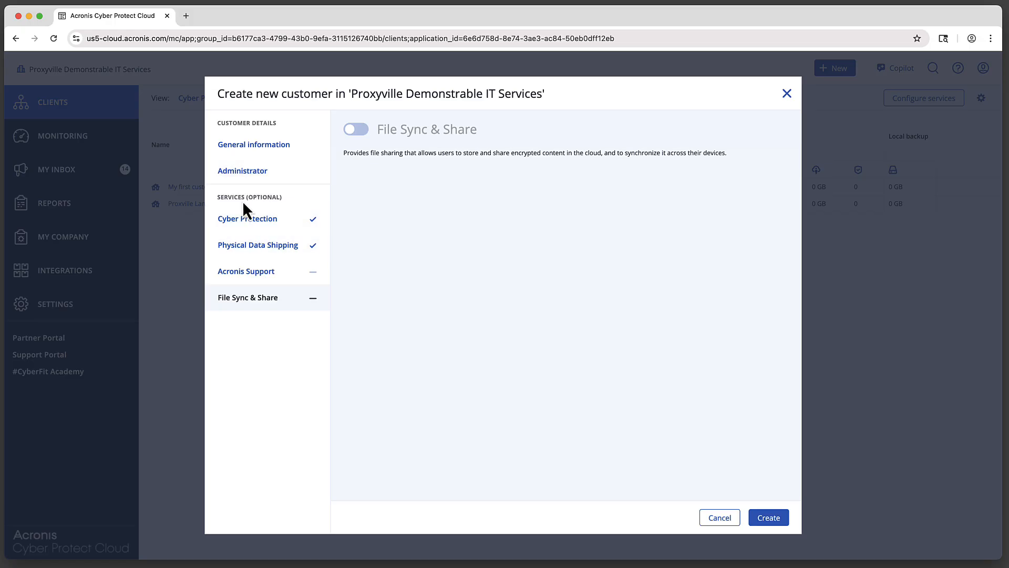
left_click(774, 519)
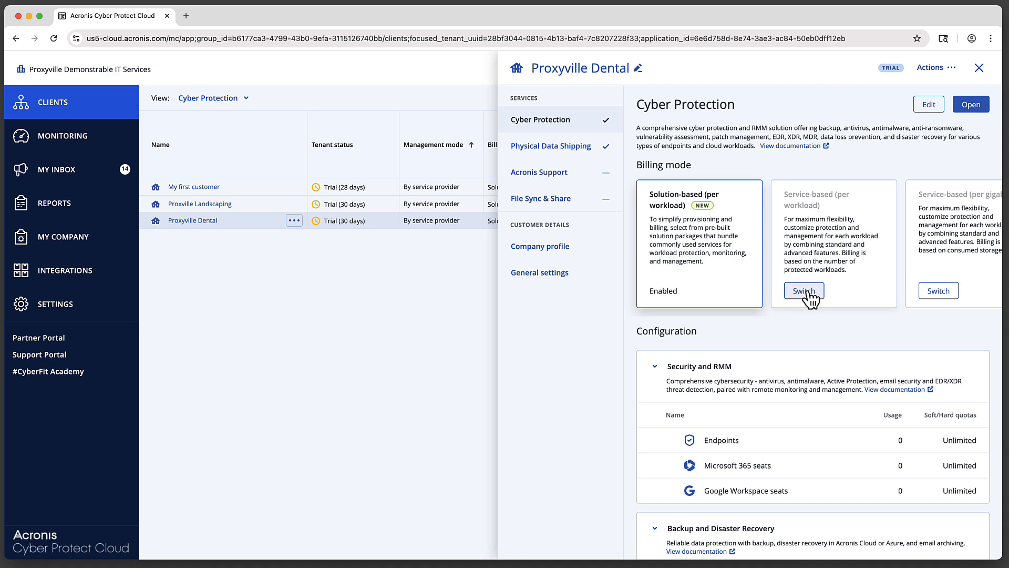
Preview per-workload and per-gigabyte service-based billing, then collapse the Standard Protection workload list.
left_click(810, 223)
left_click(939, 227)
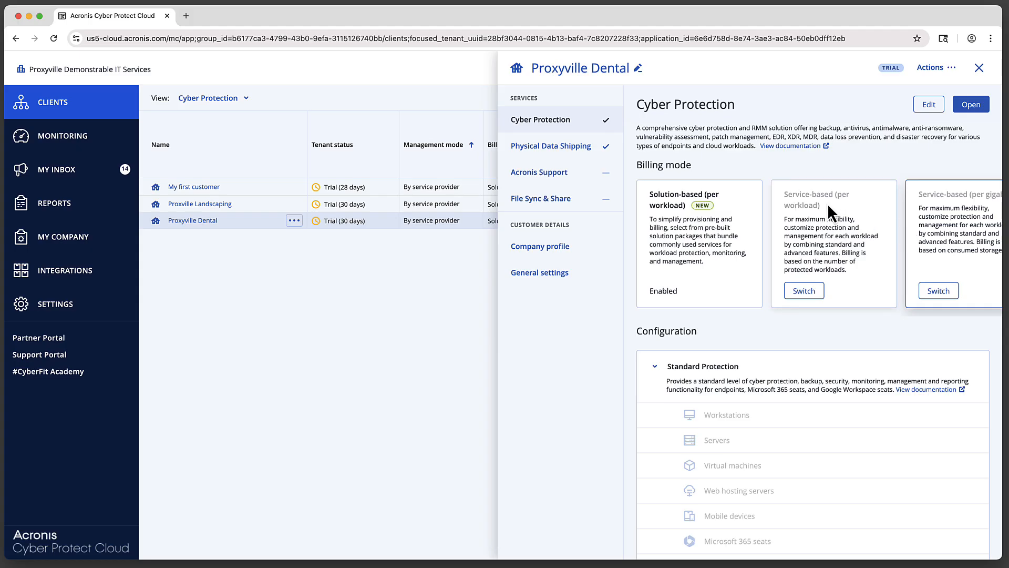
left_click(868, 222)
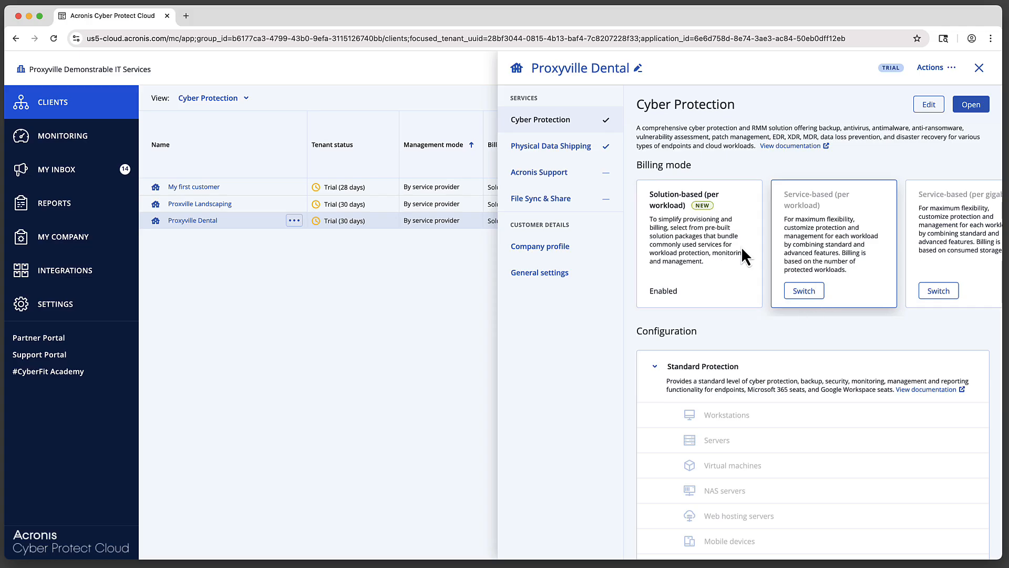
left_click(792, 363)
Start editing Proxyville Dental's Cyber Protection and scroll through the workload packages.
left_click(935, 104)
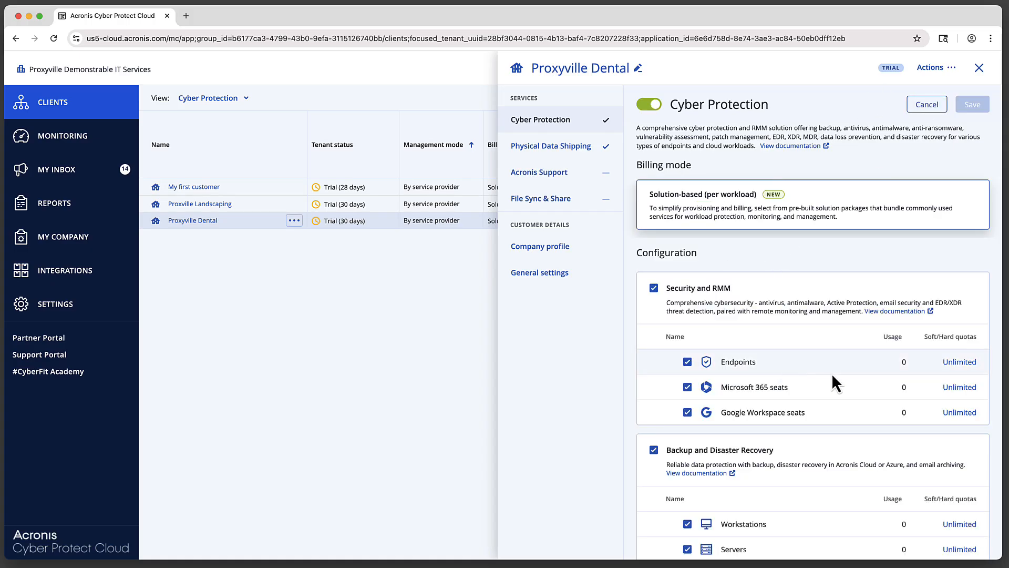
scroll(833, 375, "down", 1)
scroll(834, 368, "down", 3)
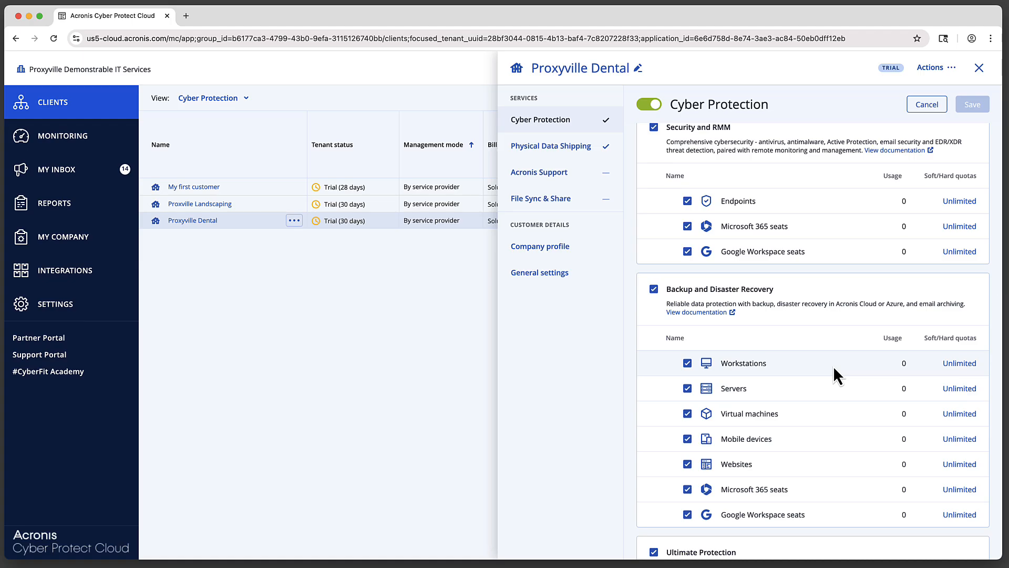
scroll(836, 375, "down", 2)
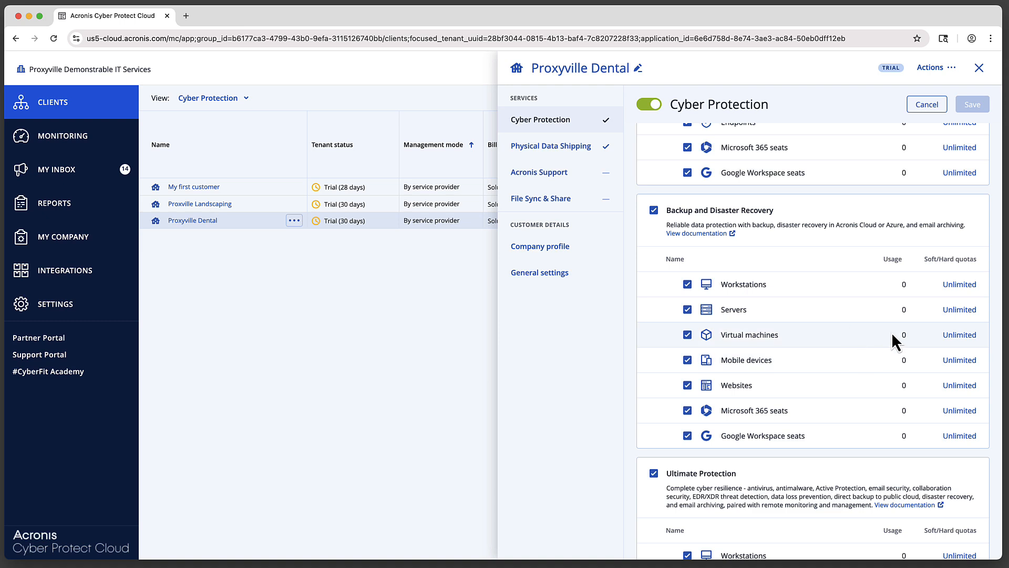
scroll(896, 336, "down", 2)
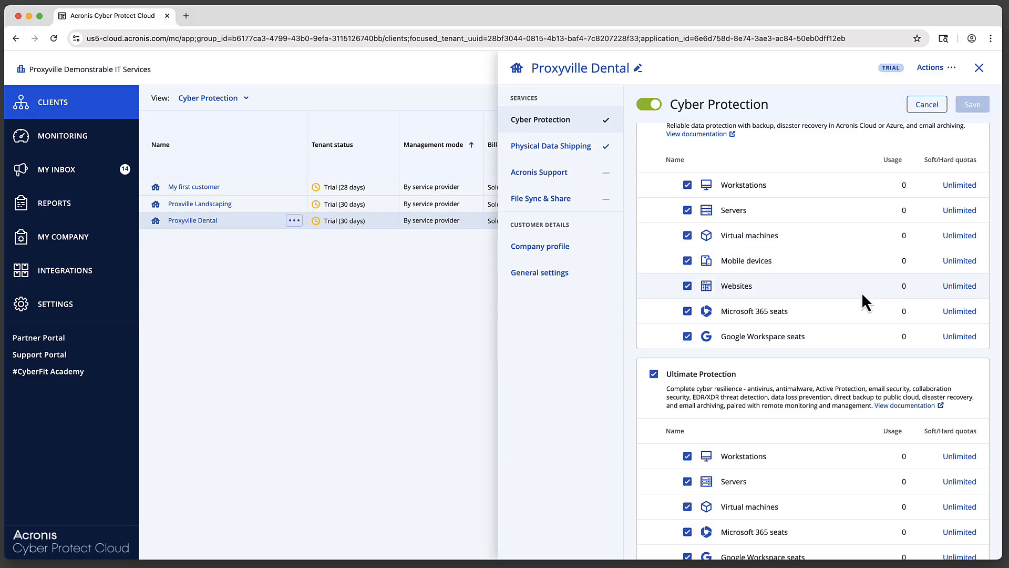
scroll(863, 292, "down", 1)
scroll(862, 292, "down", 2)
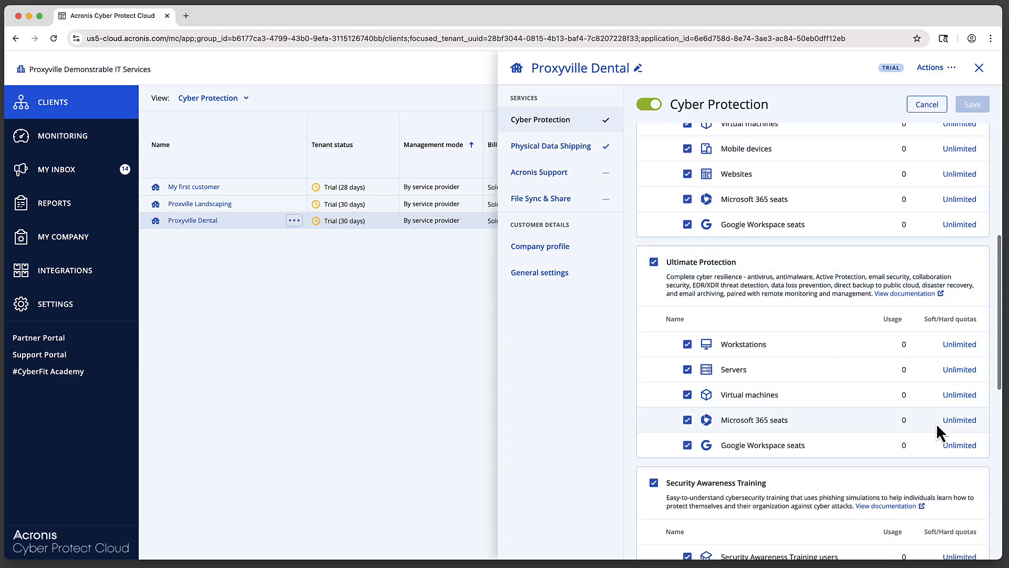
Check the Microsoft 365 seats and Endpoints quotas, leaving them Unlimited, then view General settings.
left_click(955, 420)
scroll(825, 399, "down", 2)
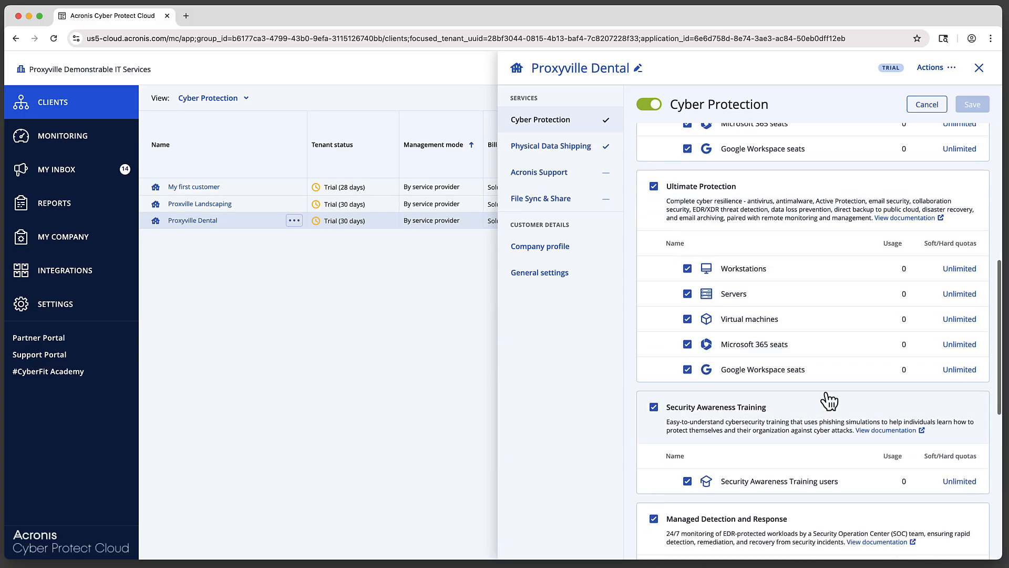
left_click(956, 347)
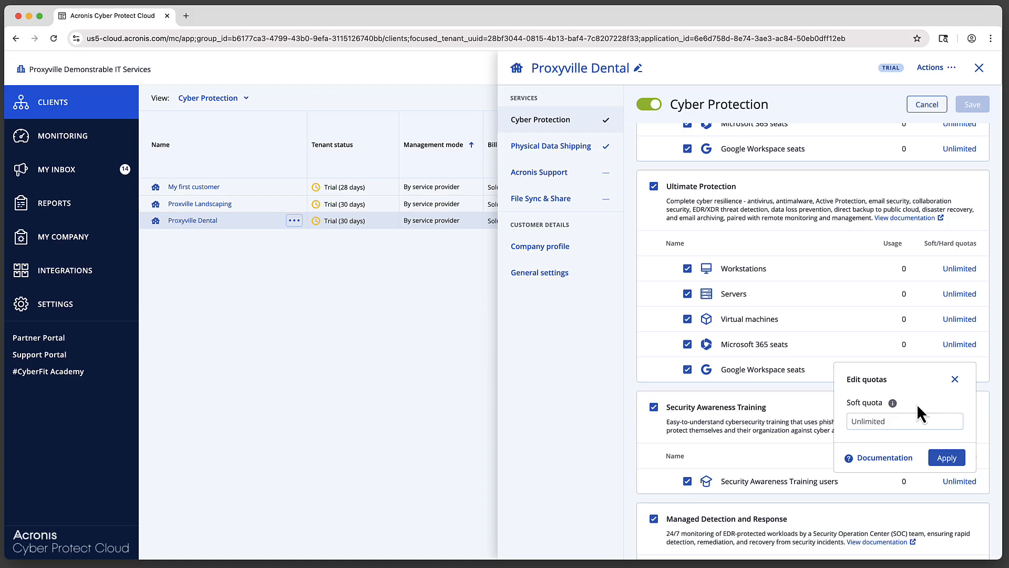
left_click(955, 380)
scroll(841, 402, "down", 1)
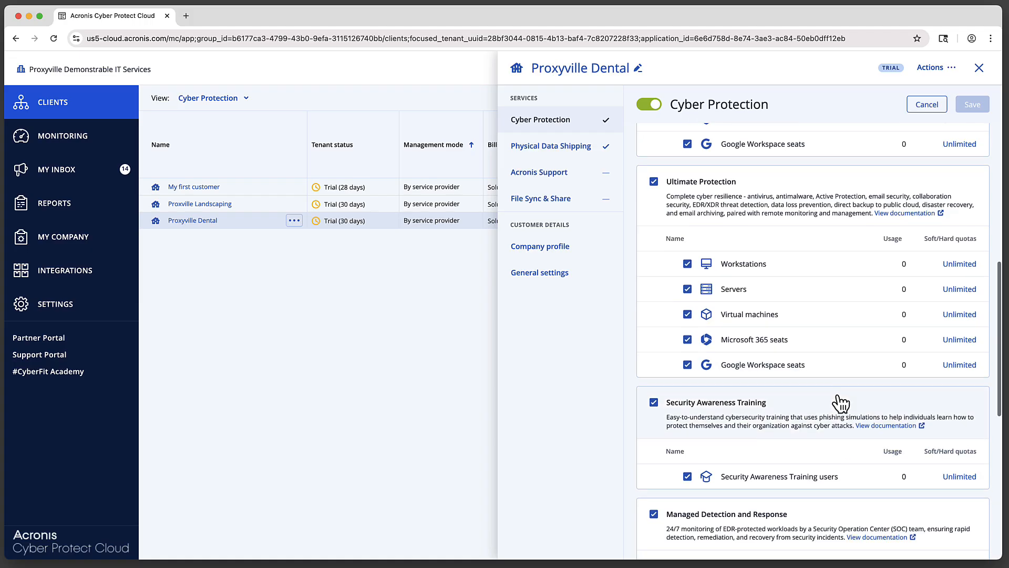
scroll(777, 384, "up", 5)
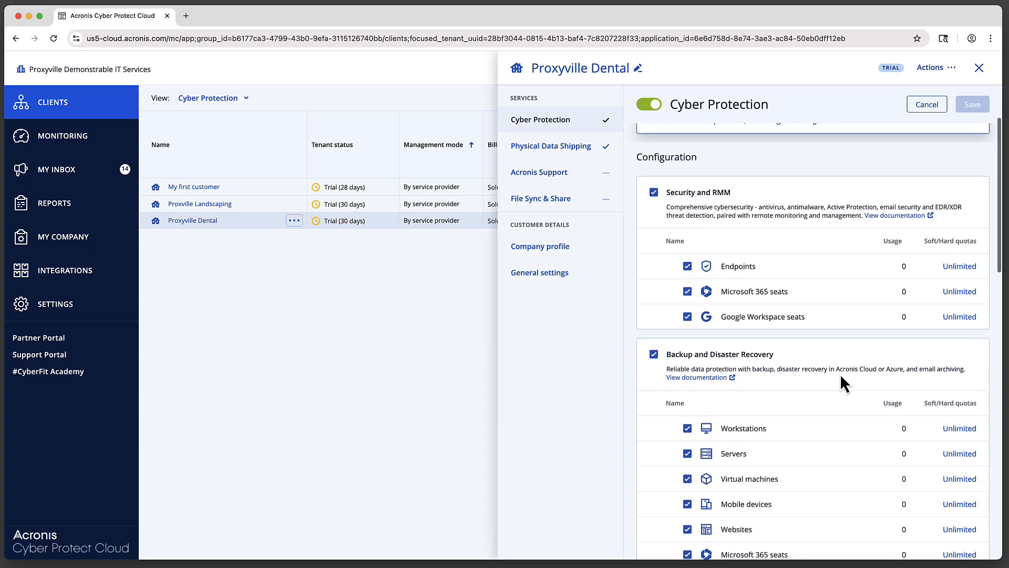
left_click(952, 280)
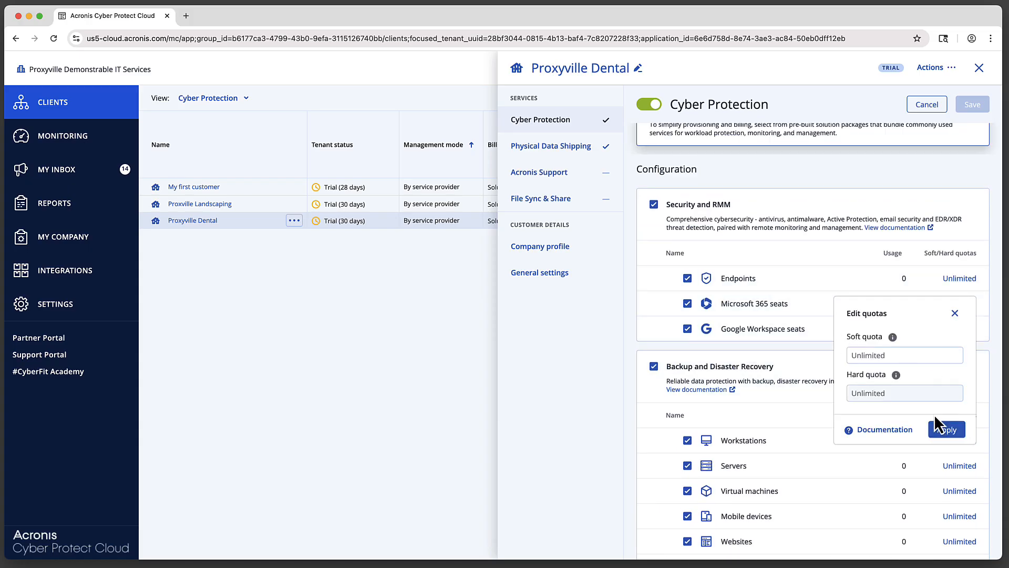
left_click(788, 411)
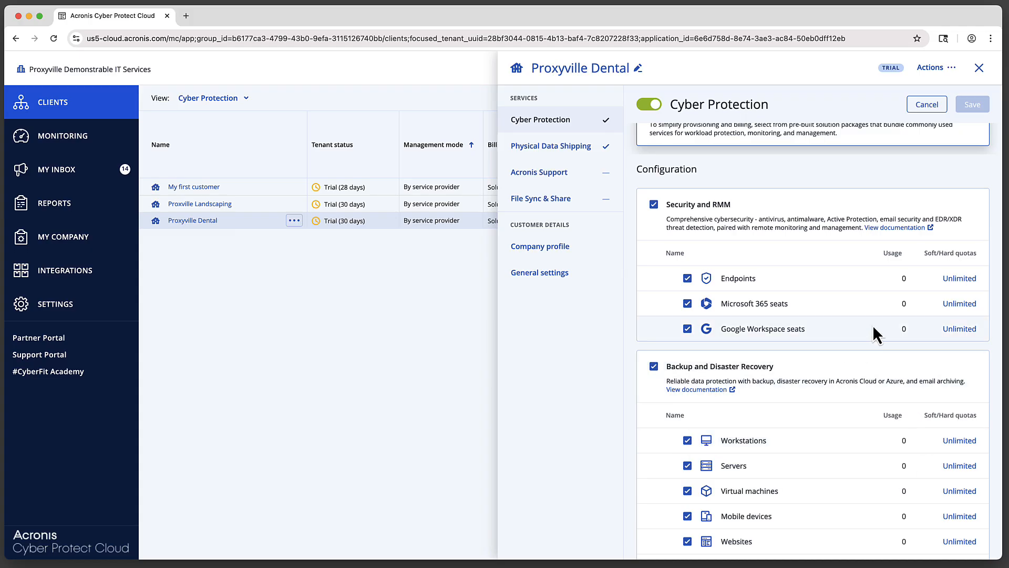
scroll(787, 209, "up", 2)
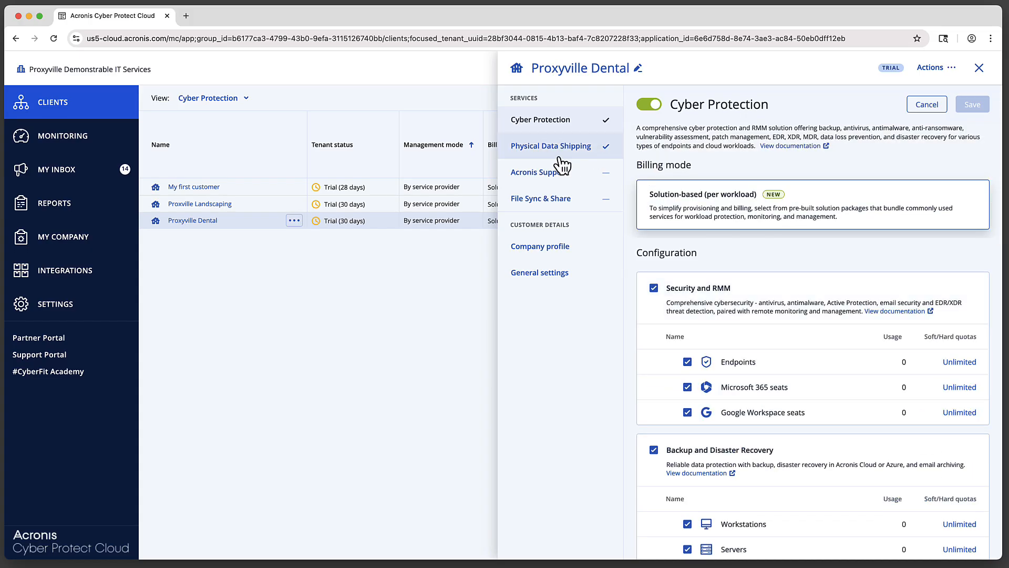
left_click(556, 281)
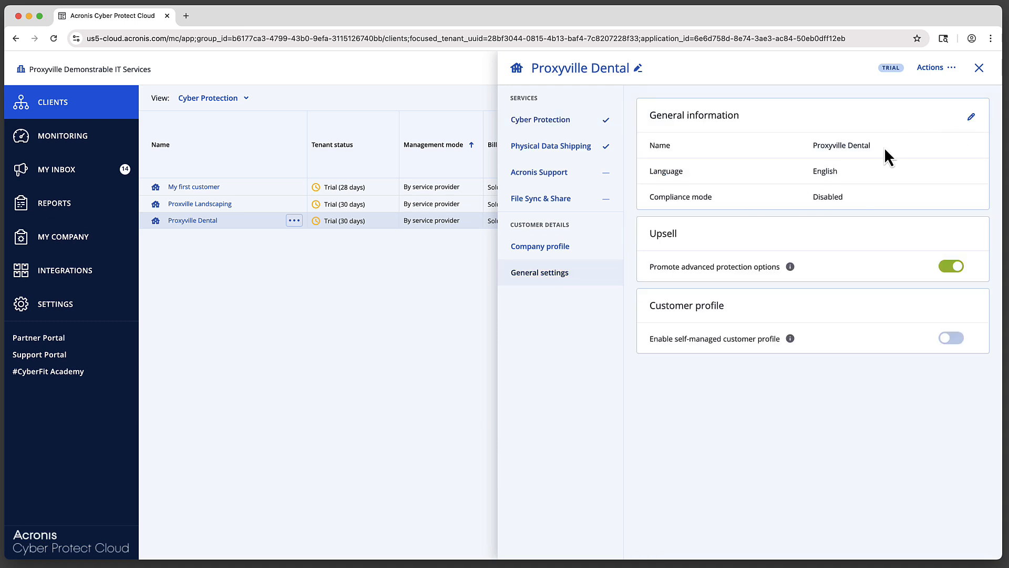
Review Proxyville Dental's company profile, then close the customer details panel.
left_click(571, 251)
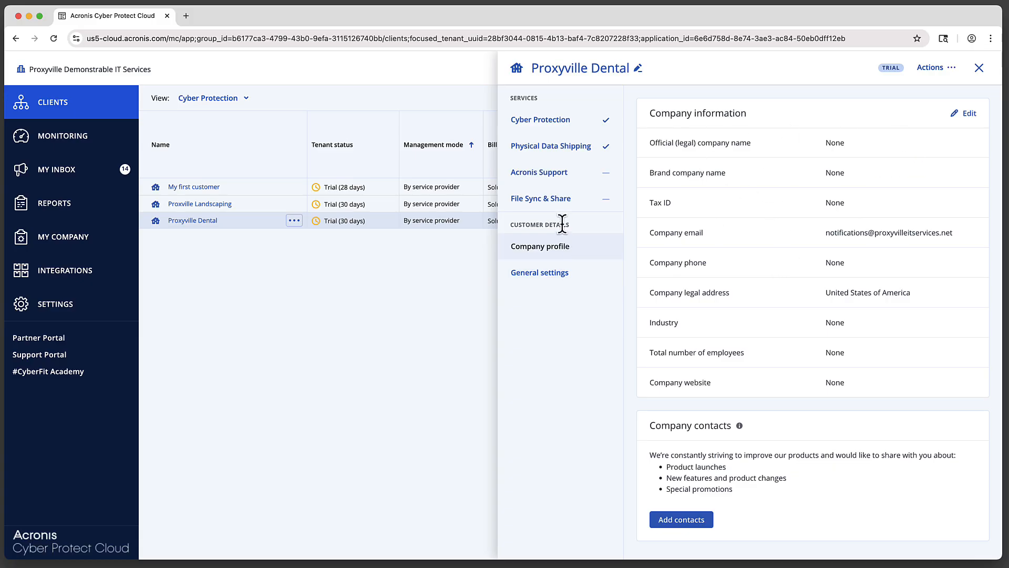
left_click(980, 68)
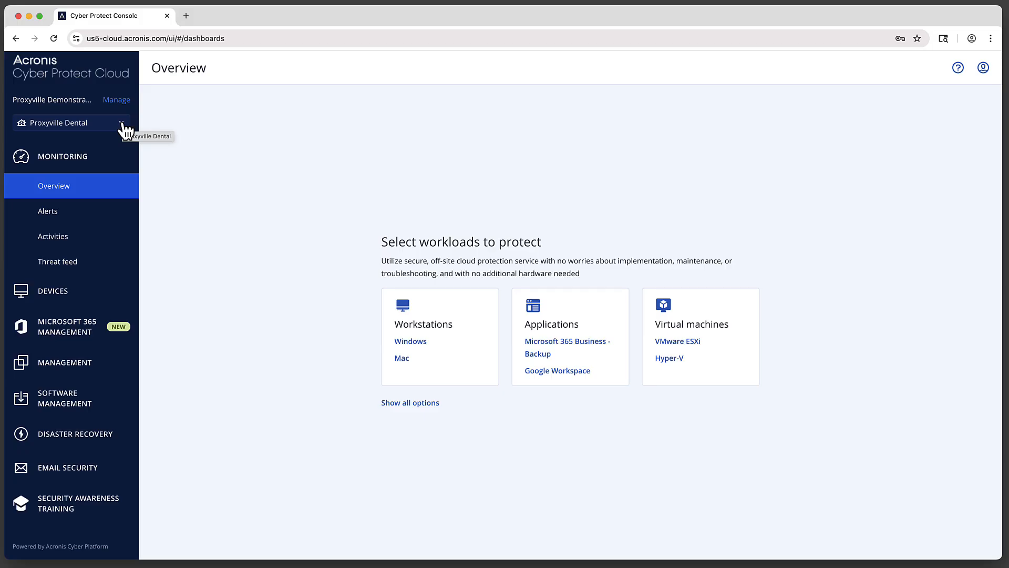
View the console's devices list for All customers, then return to the Management Portal.
left_click(50, 294)
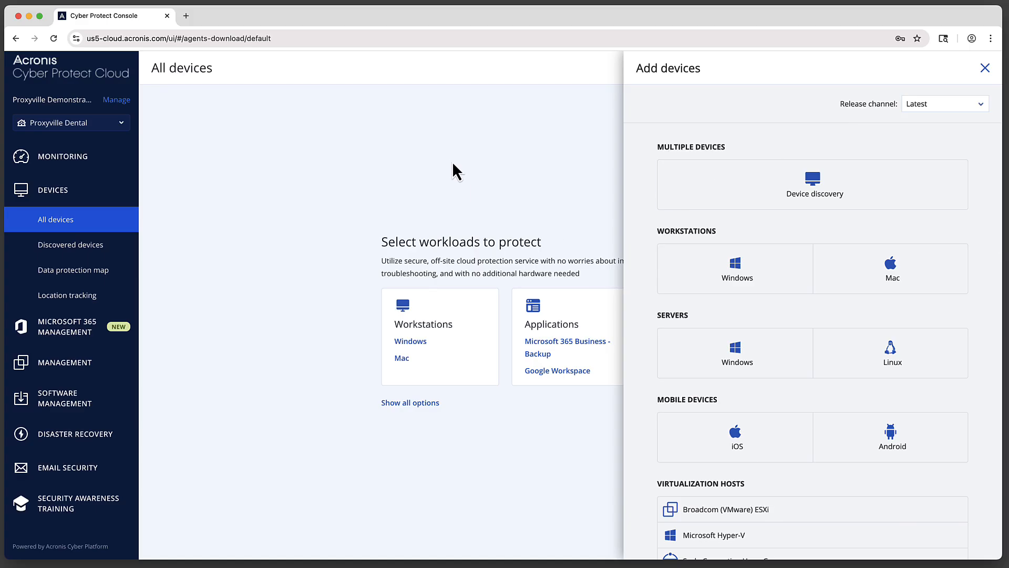
left_click(122, 123)
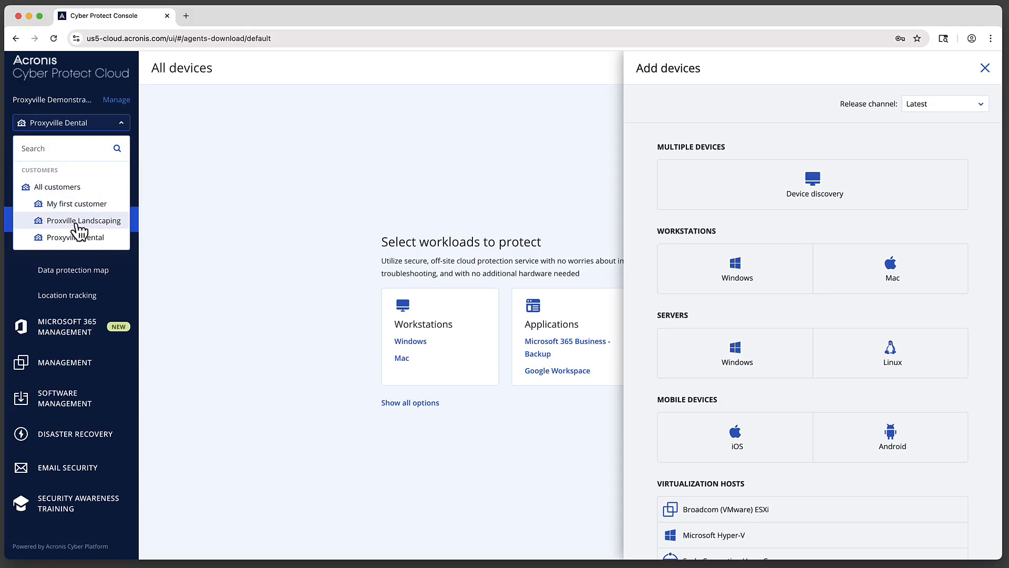
left_click(68, 190)
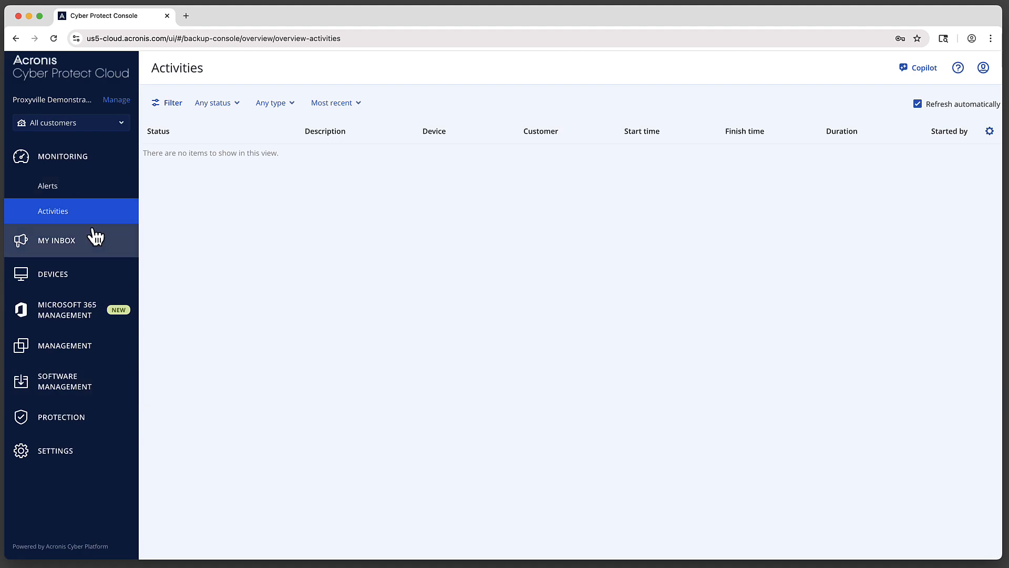
left_click(117, 101)
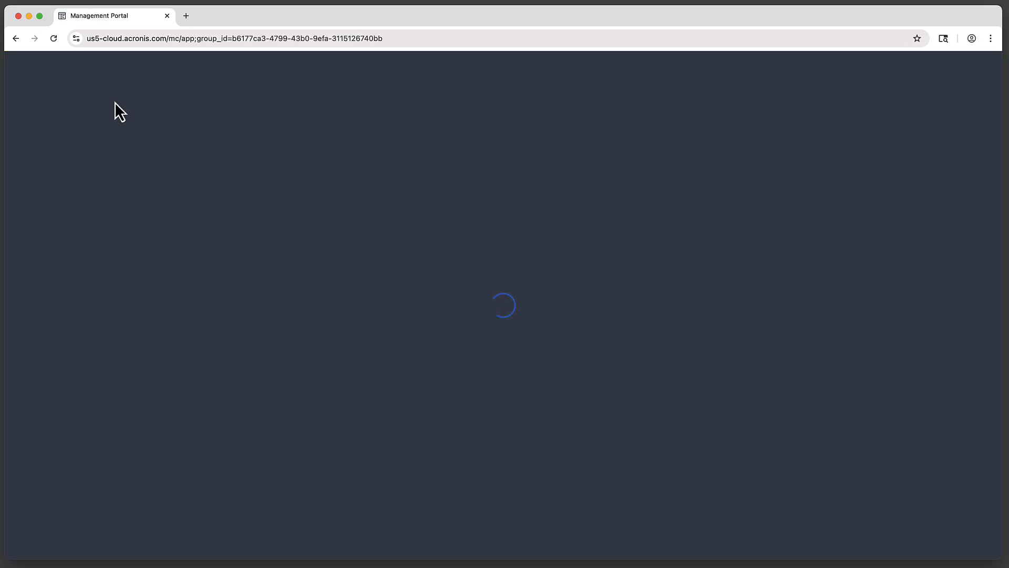